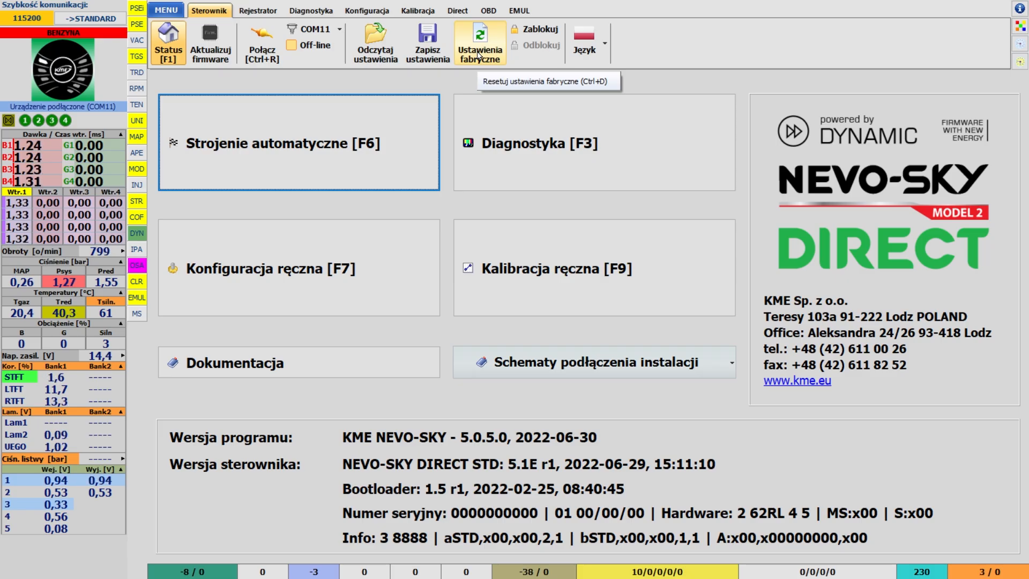
Review the emulation input/output control page and open the universal correction 1 chart
left_click(517, 13)
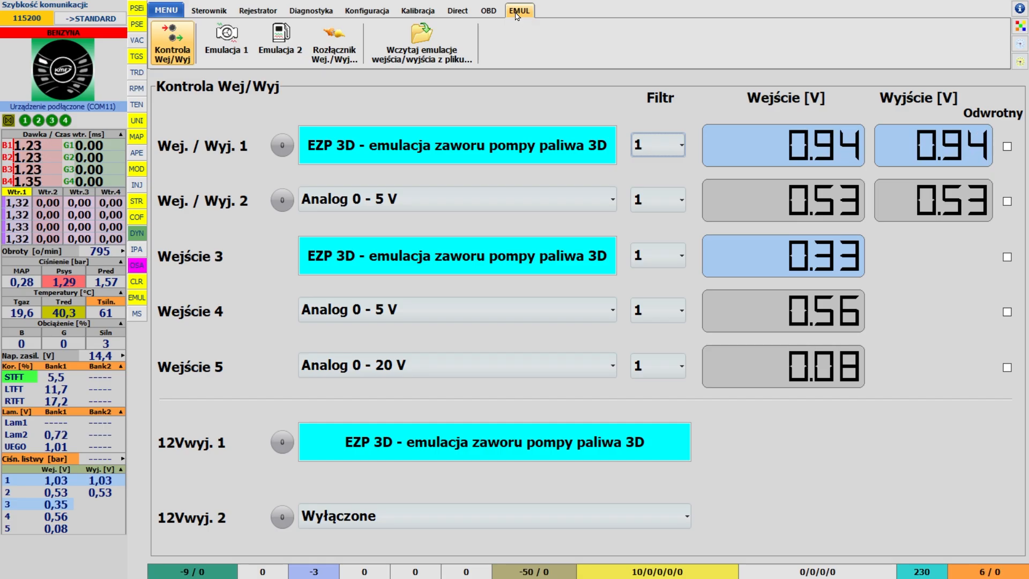
left_click(418, 11)
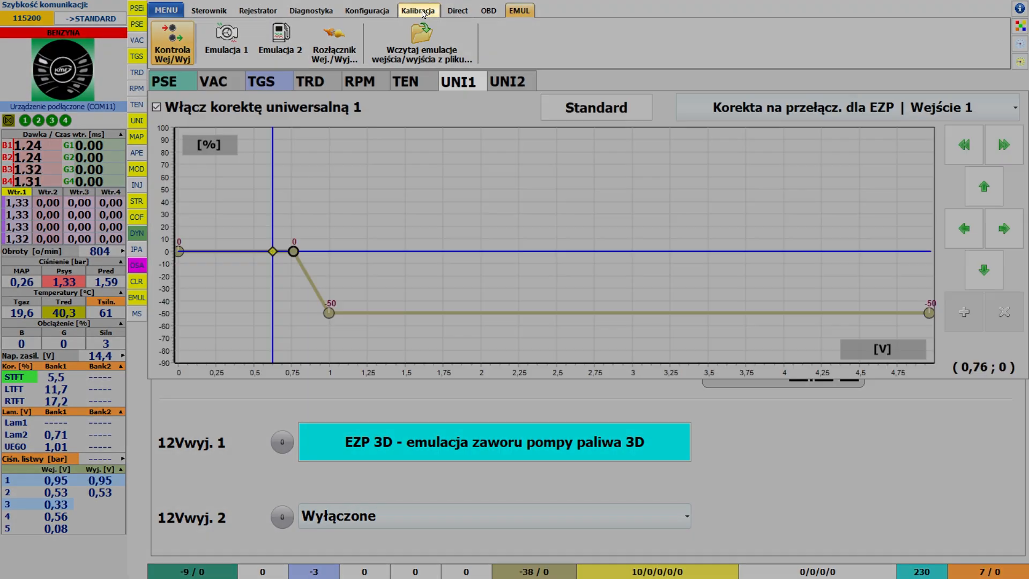
left_click(421, 11)
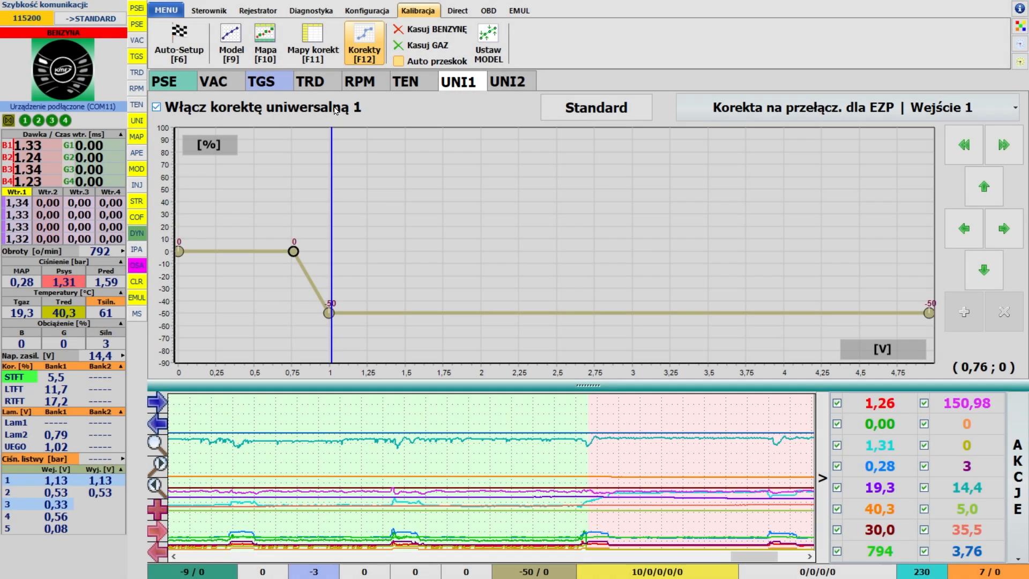
Turn universal correction 1 off and on again, and choose Korekta na przełącz. dla EZP as its functionality
left_click(336, 110)
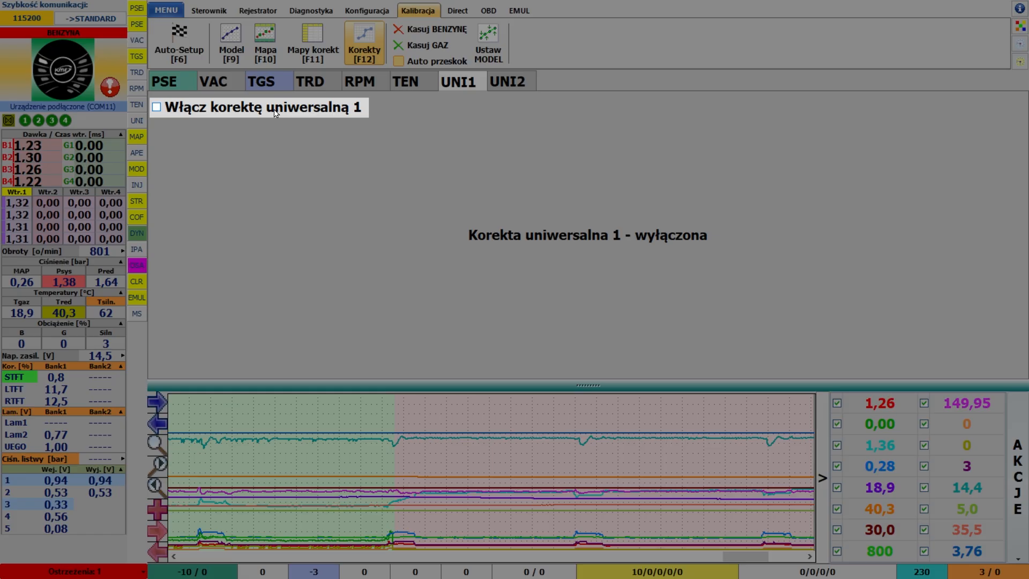
left_click(274, 110)
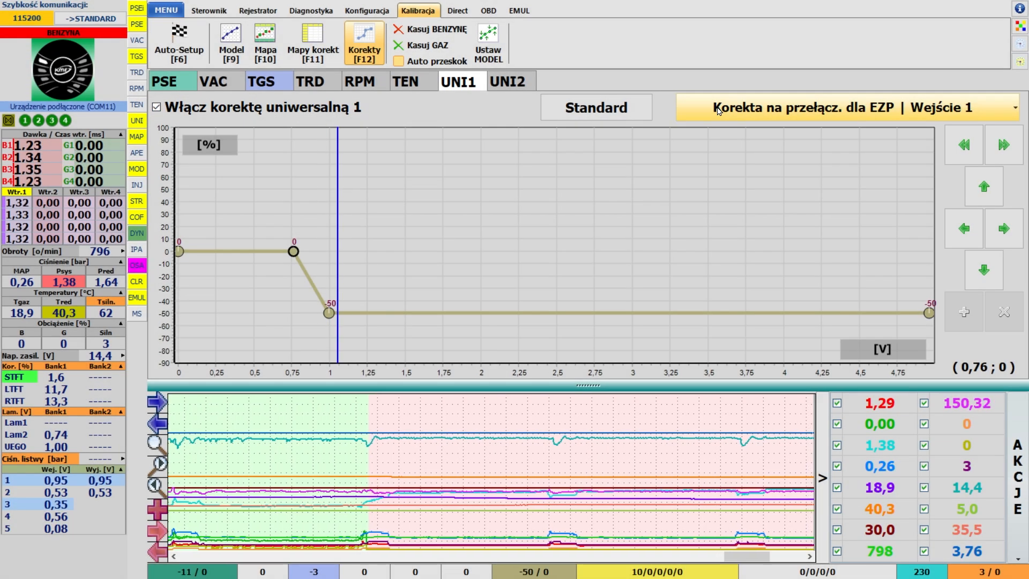
left_click(718, 111)
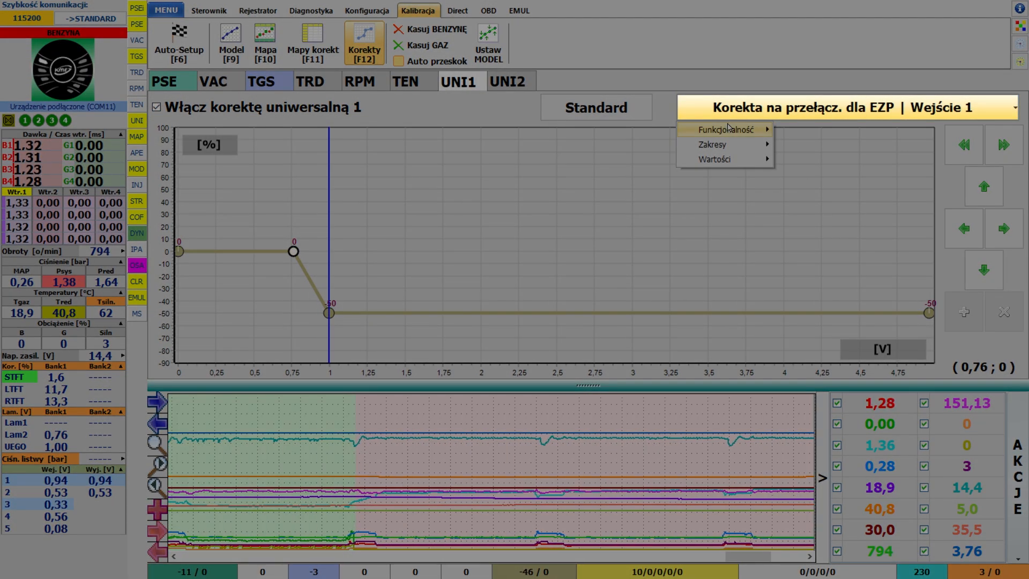
mouse_move(731, 131)
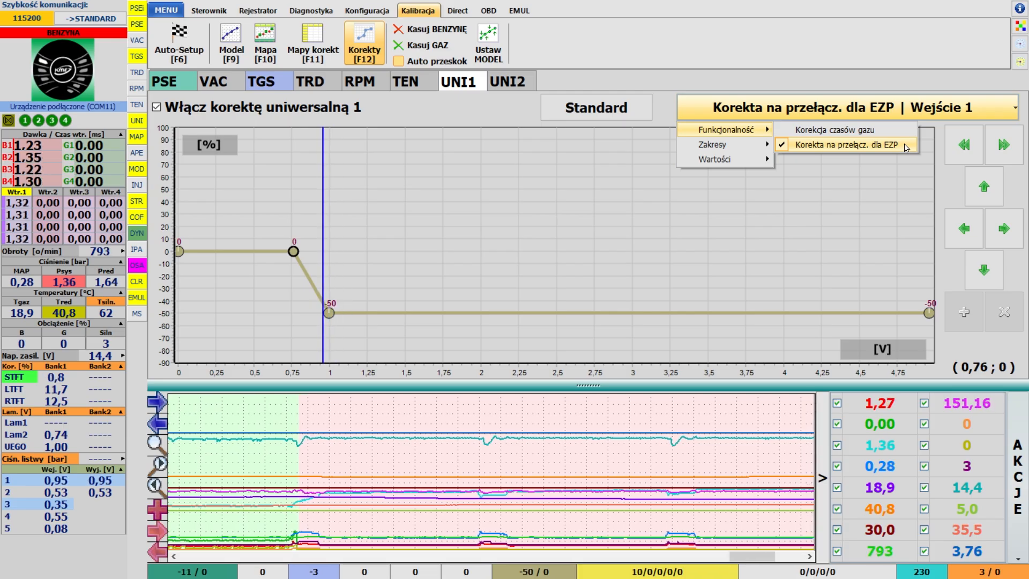
left_click(905, 147)
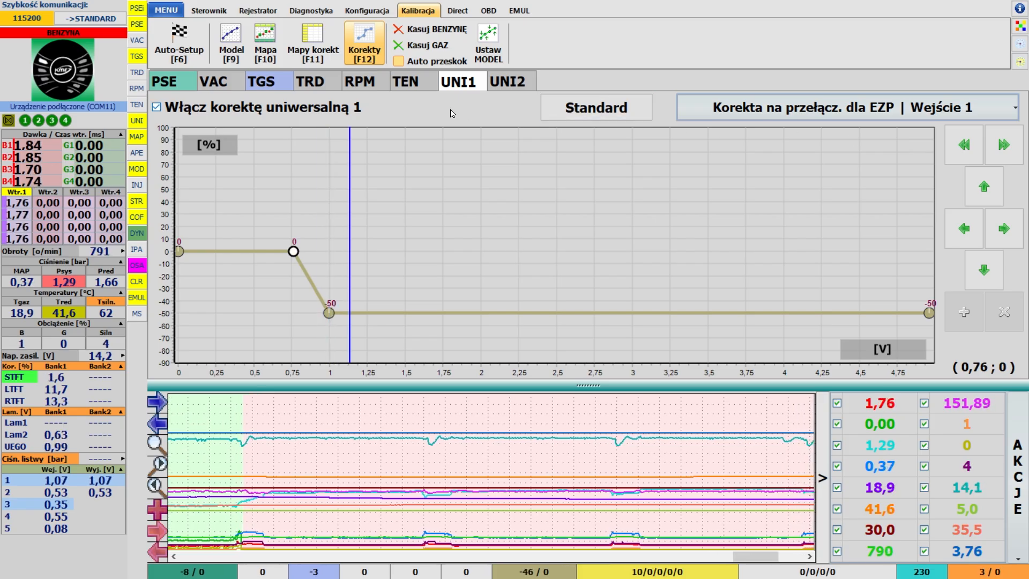
Turn off universal correction 1 and go to its page from the EZP switching-correction warning
left_click(338, 108)
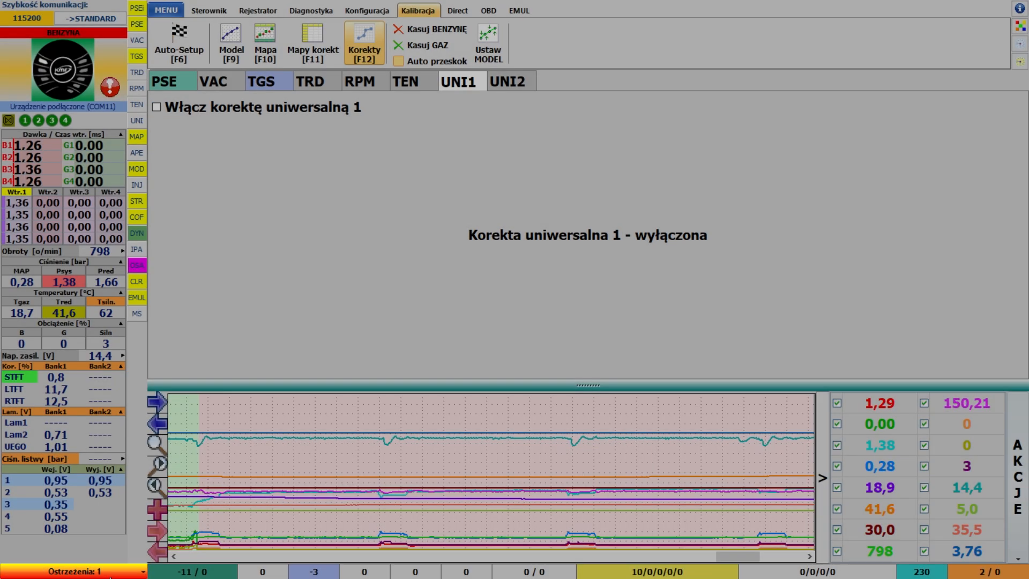
left_click(110, 577)
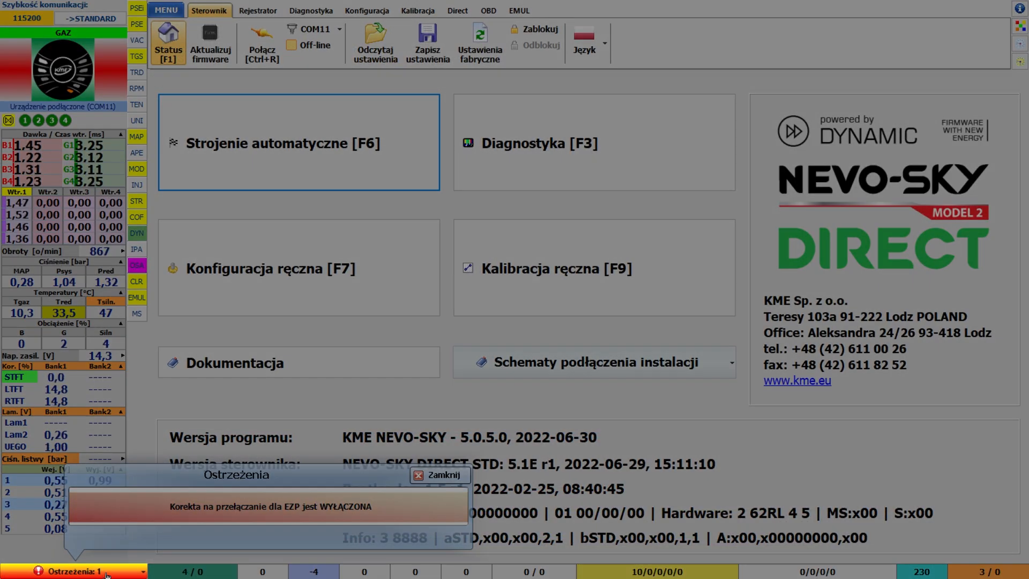
left_click(244, 513)
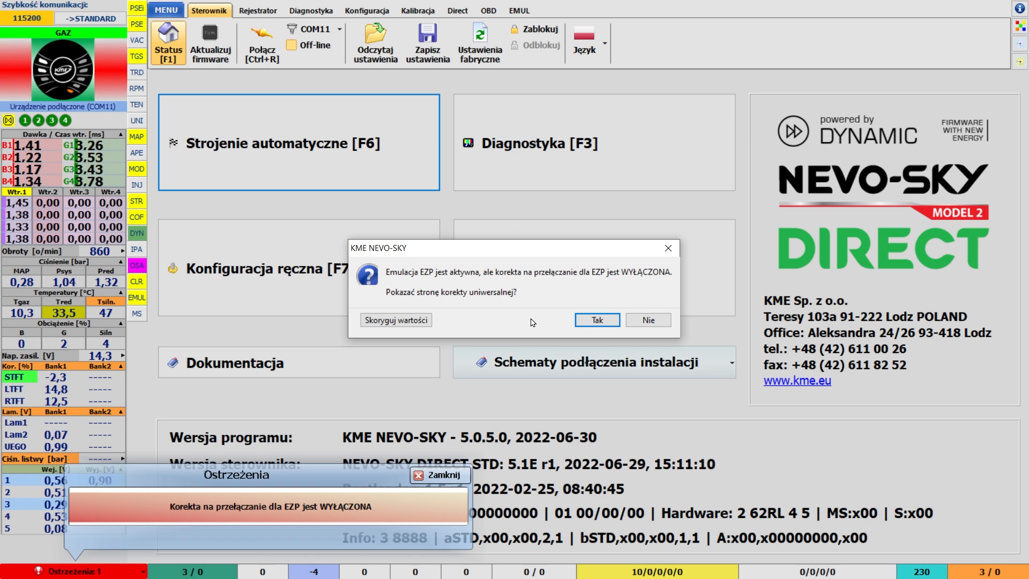
left_click(594, 321)
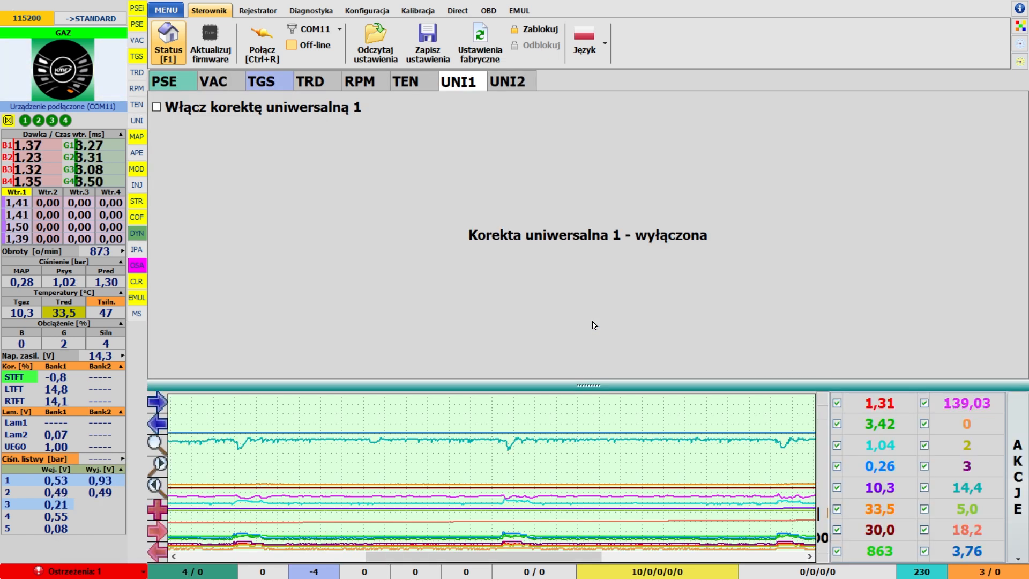
Enable universal correction 1 and apply the Skoryguj wartości option offered for the EZP warning
left_click(258, 111)
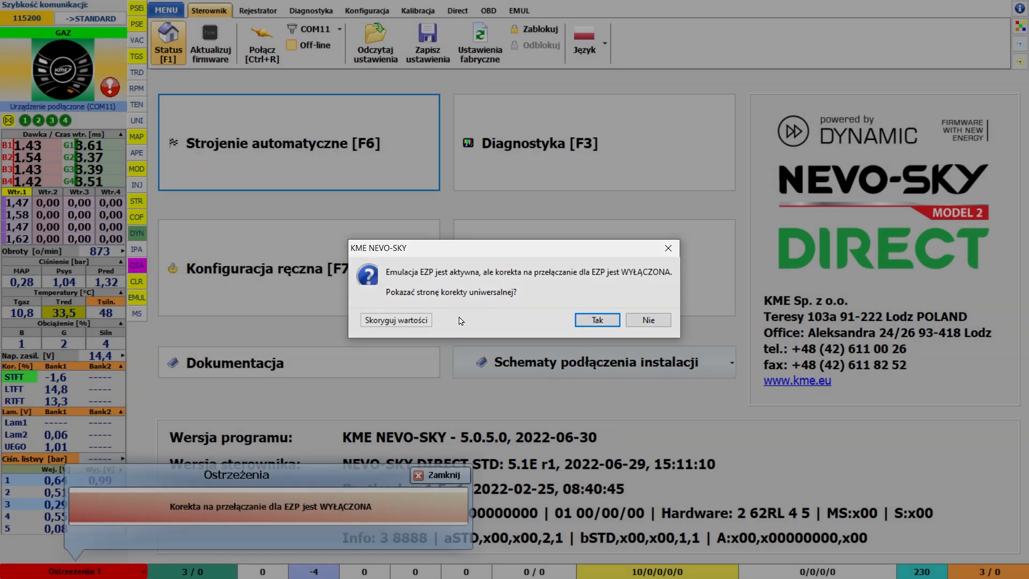
left_click(422, 323)
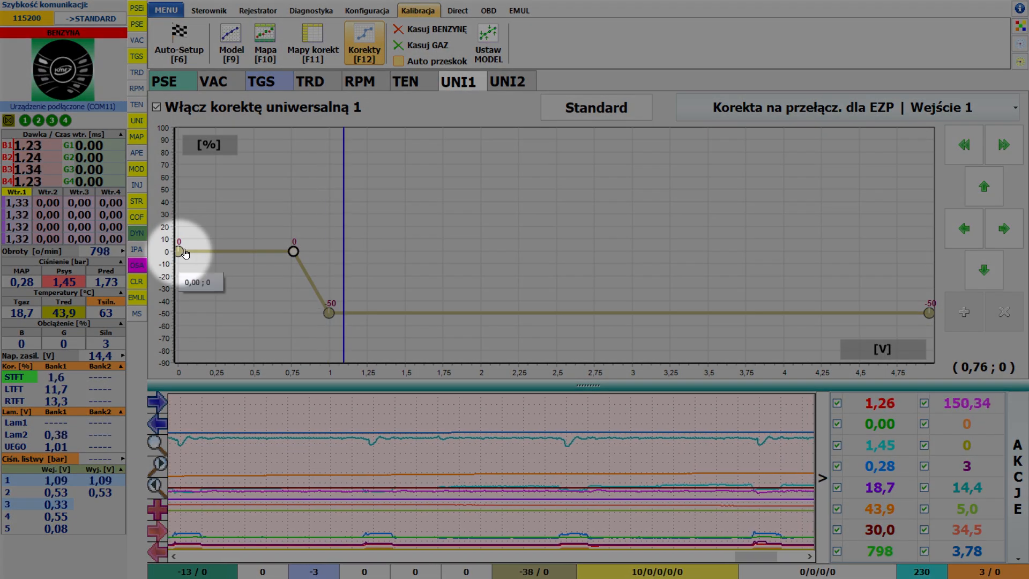
Move the second point of the correction curve to 0.74 V at 0 %
left_click(180, 251)
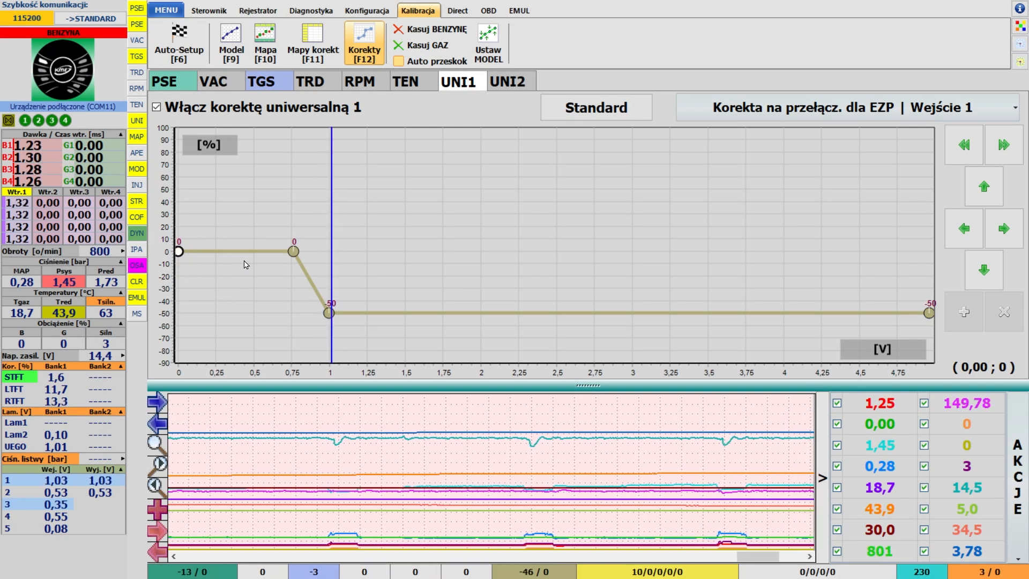
left_click(293, 252)
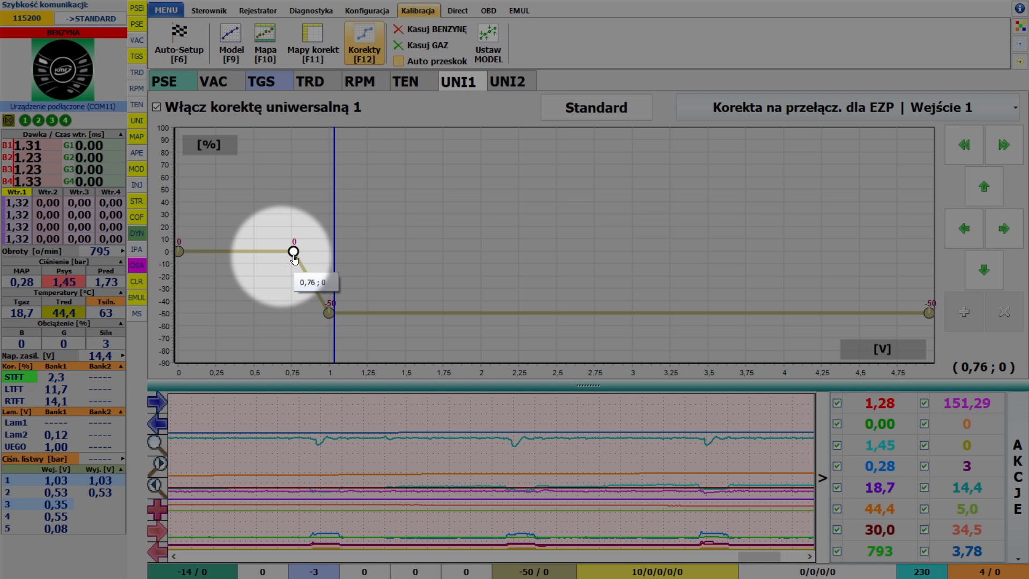
mouse_move(293, 258)
left_mouse_down()
mouse_move(278, 258)
mouse_move(300, 239)
mouse_move(281, 269)
mouse_move(290, 272)
left_mouse_up()
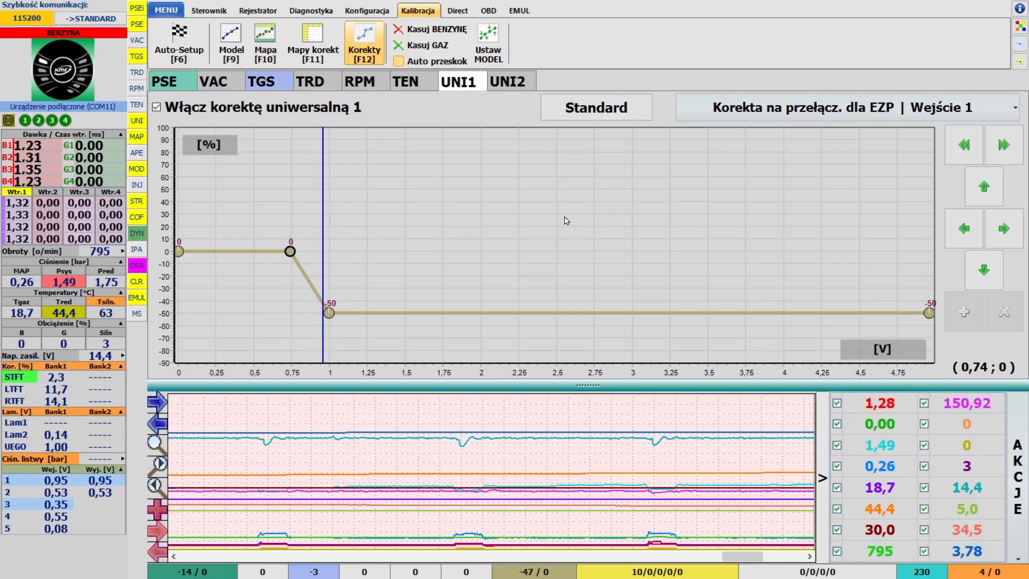
left_click(1002, 230)
left_click(956, 238)
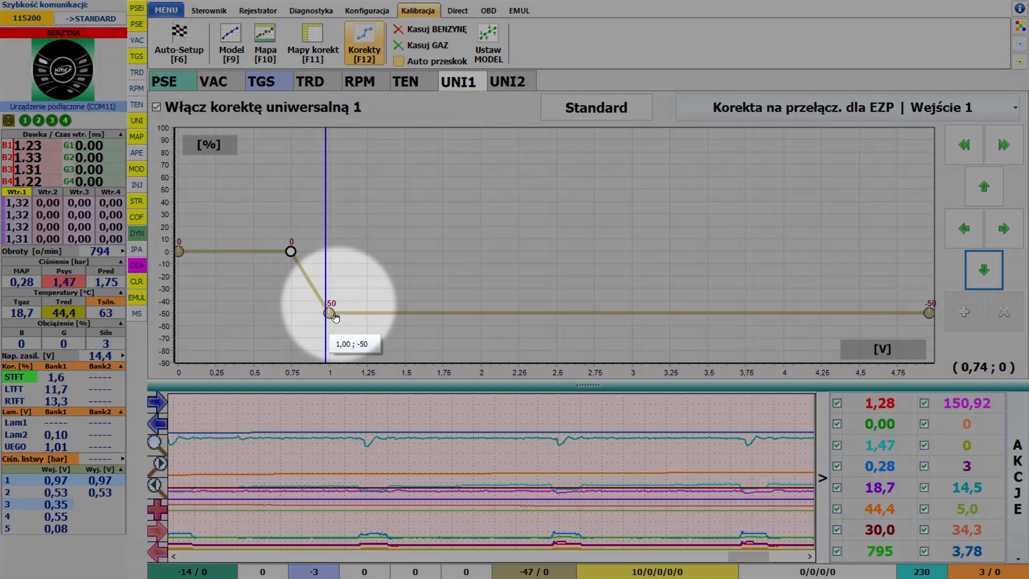
Shift the third curve point to 1.07 V and back to 1.00 V, and raise it to -46 % before restoring -50 %
left_click(329, 312)
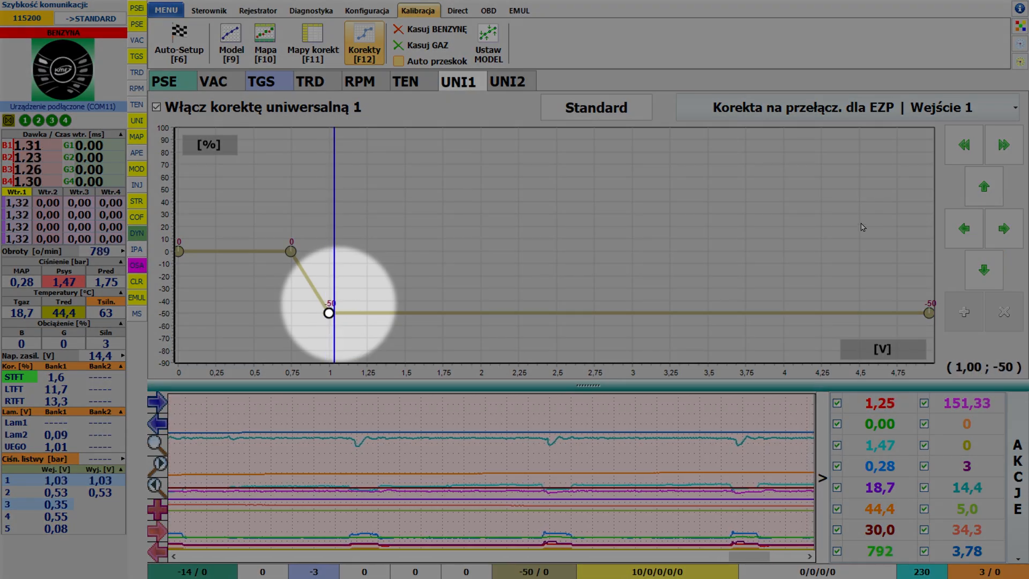
left_click(1003, 228)
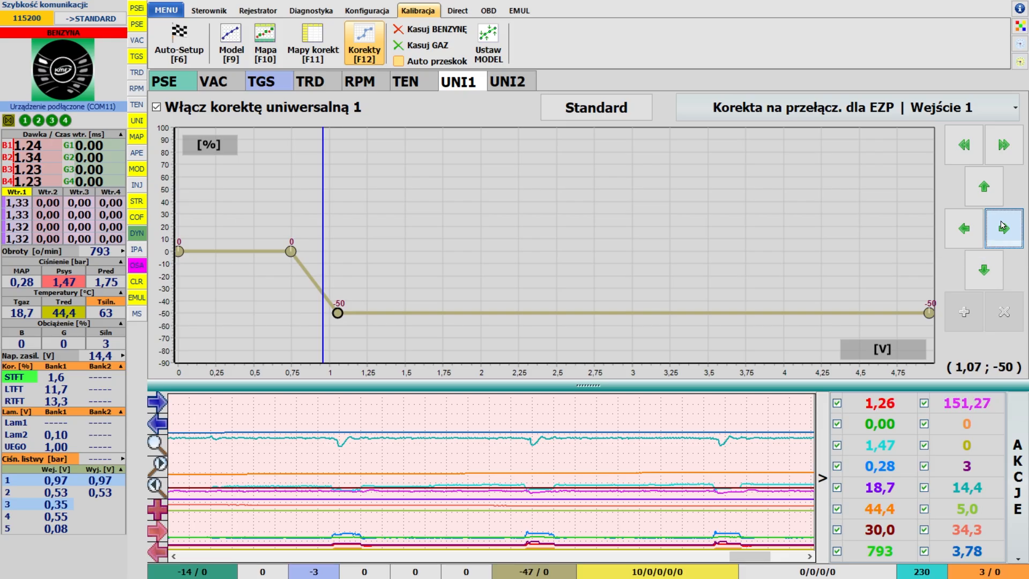
left_click(964, 228)
left_click(964, 228)
left_click(984, 187)
left_click(984, 186)
left_click(984, 186)
left_click(989, 261)
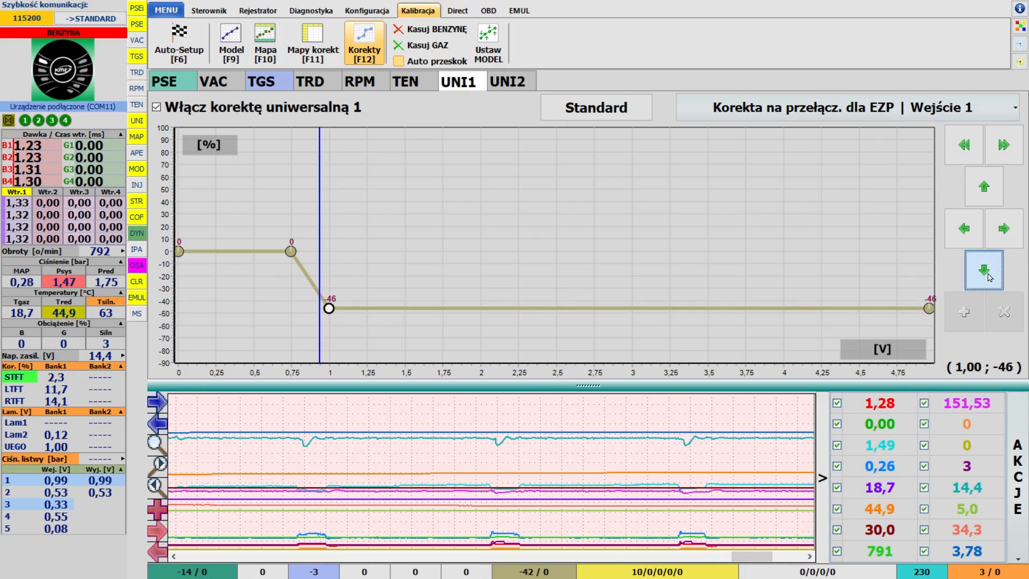
left_click(989, 265)
left_click(989, 267)
left_click(989, 270)
left_click(990, 276)
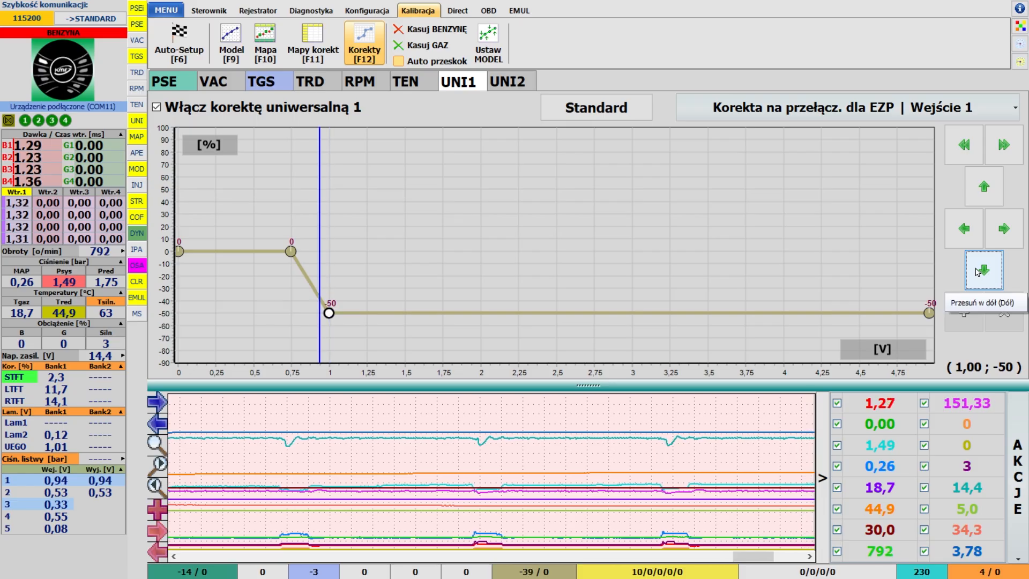
Set the third curve point to 0.98 V at -50 %
left_click(981, 187)
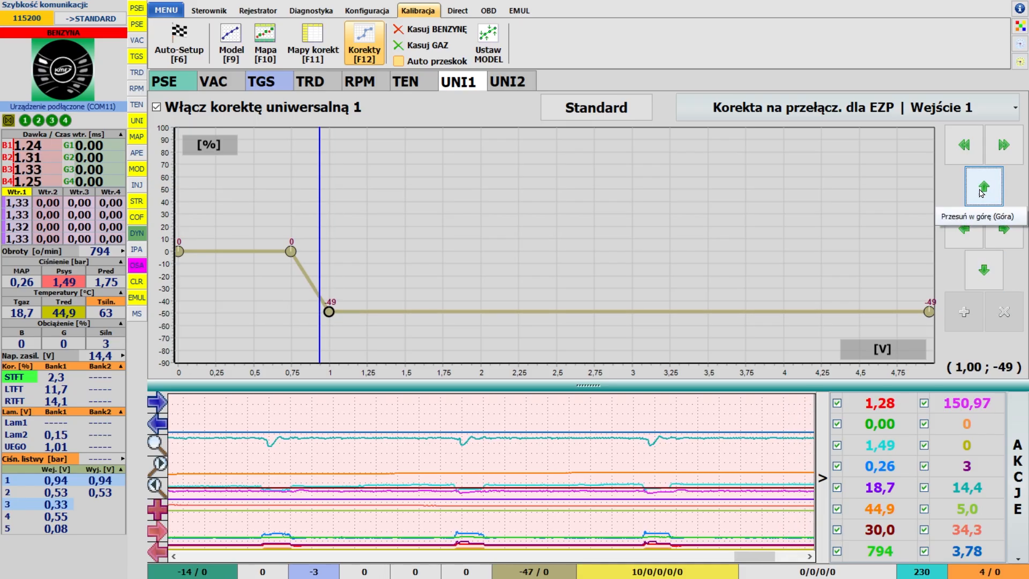
left_click(964, 232)
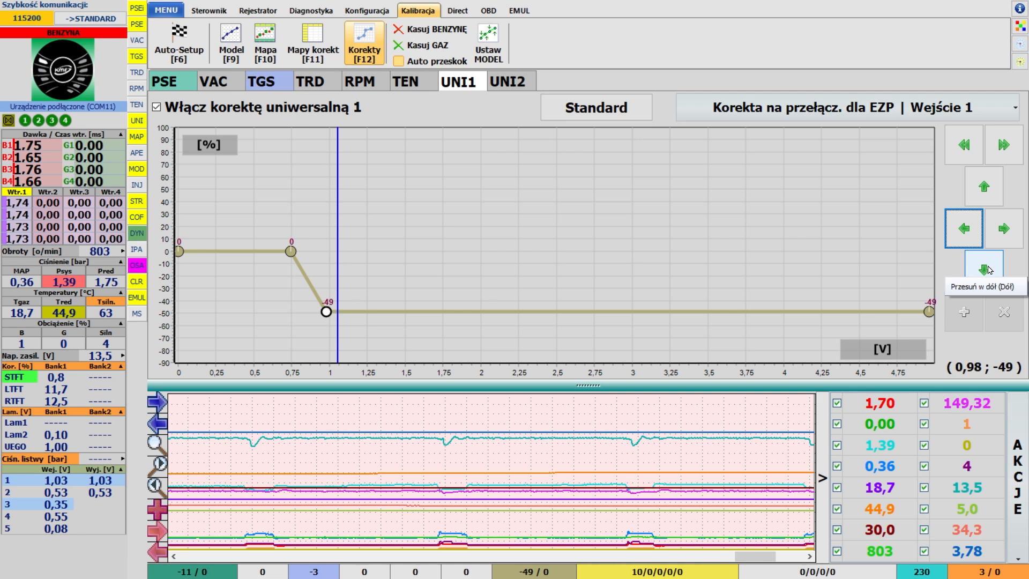
left_click(988, 270)
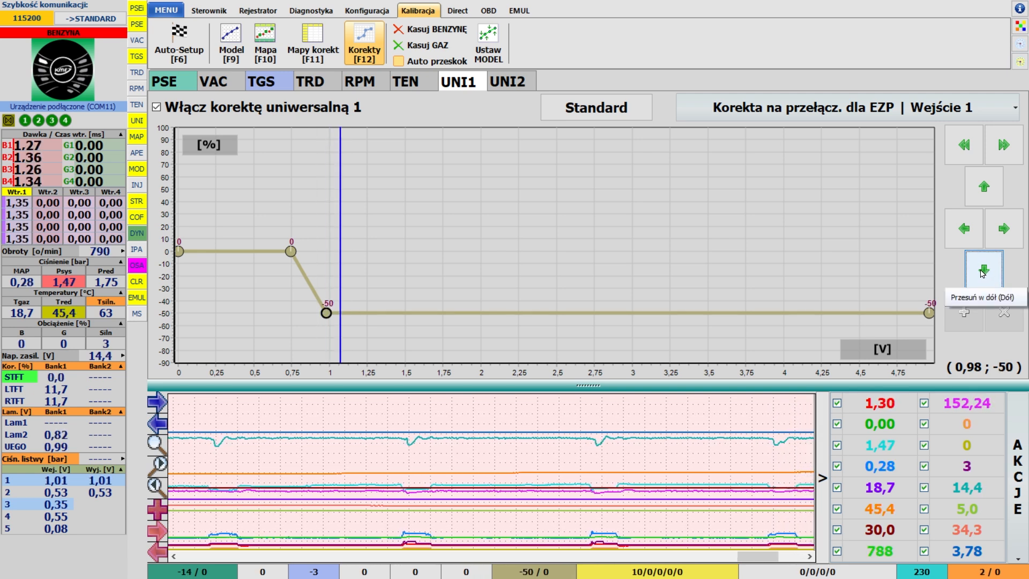
Switch the engine to gas, and raise the third curve point's correction before lowering it back to -50 %
left_click(69, 77)
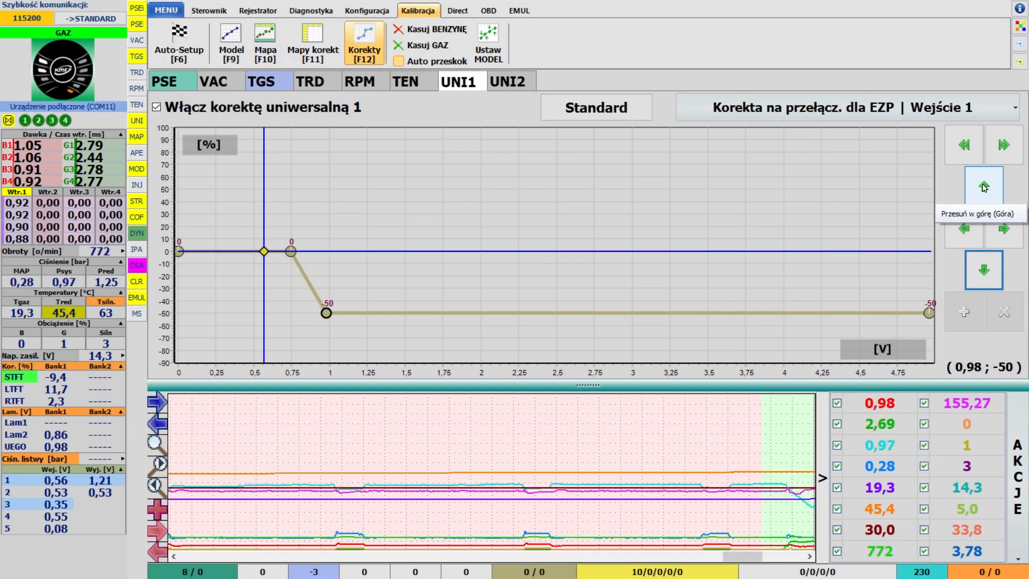
left_click(983, 186)
left_click(984, 187)
left_click(983, 186)
left_click(983, 186)
left_click(984, 269)
left_click(985, 269)
left_click(985, 269)
left_click(985, 269)
Lower the last point of the correction curve to -60 %
left_click(929, 315)
left_click(981, 277)
left_click(981, 277)
left_click(982, 277)
left_click(981, 276)
left_click(981, 276)
left_click(981, 276)
left_click(982, 276)
left_click(981, 277)
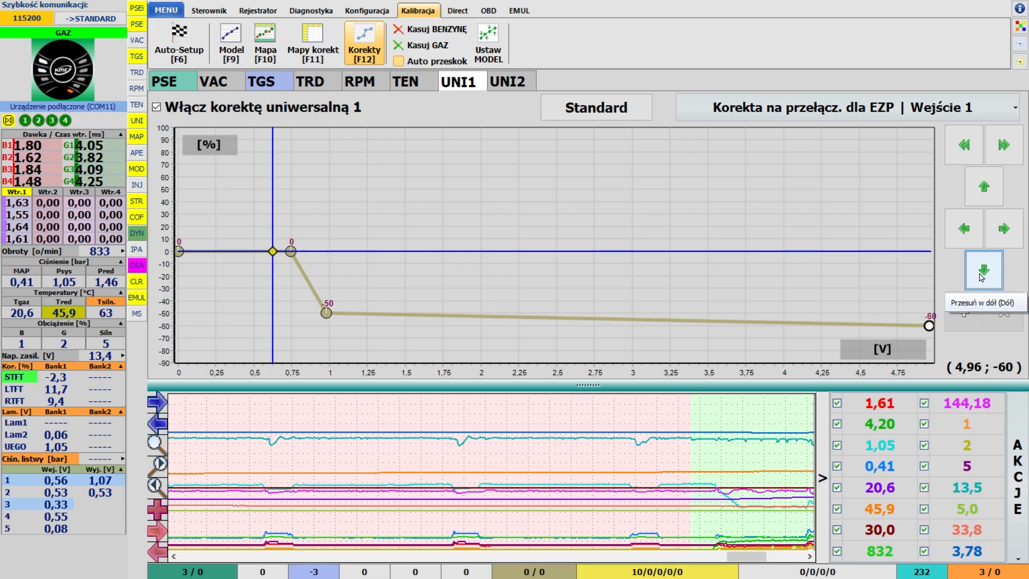
Raise the last curve point back to -50 %
left_click(984, 194)
left_click(984, 193)
left_click(984, 194)
left_click(984, 194)
left_click(984, 194)
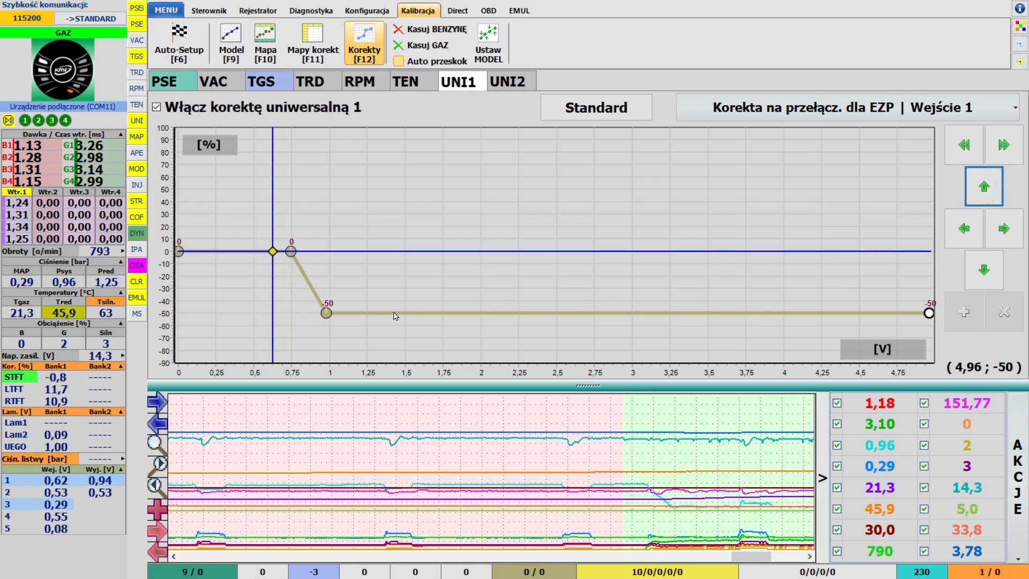
Move the third curve point to about 1.13 V at -1 %
left_click_drag(330, 317, 350, 241)
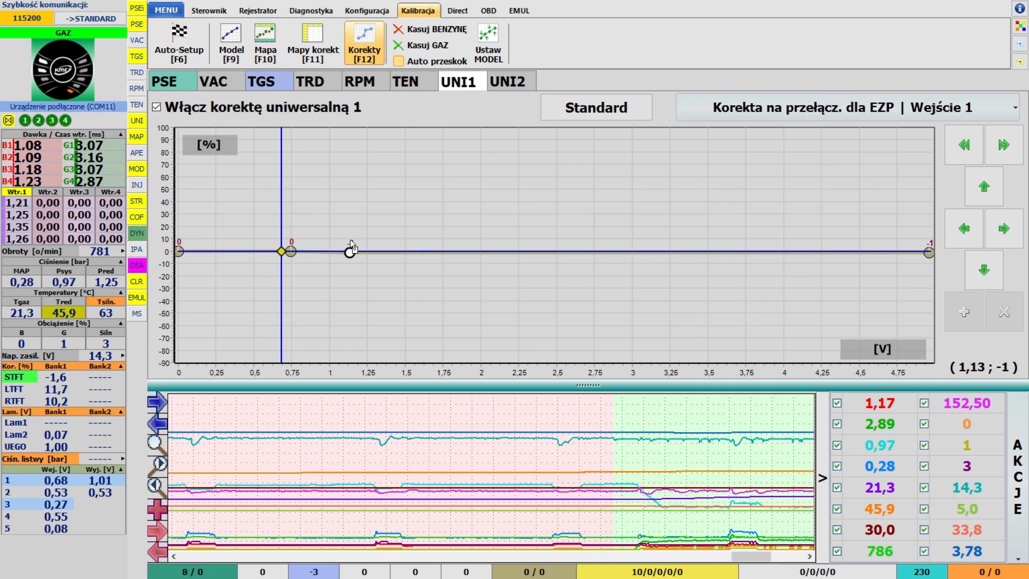